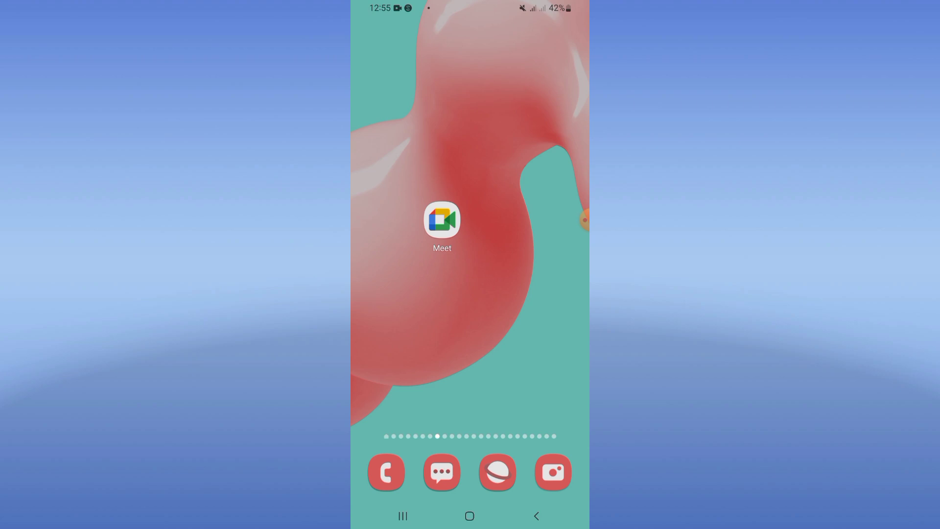
From the app drawer, open Settings > Apps and start a search for 'meet'.
drag(470, 382, 470, 184)
drag(586, 219, 528, 310)
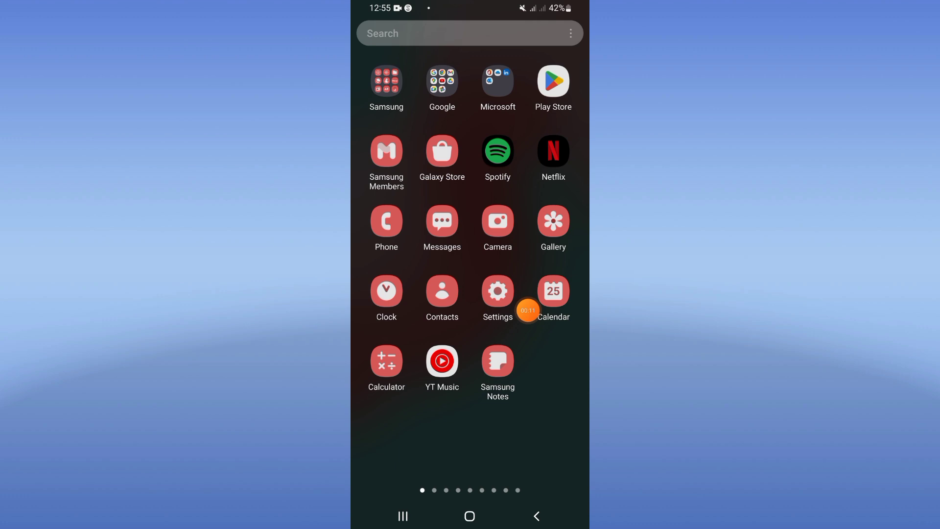
click(497, 291)
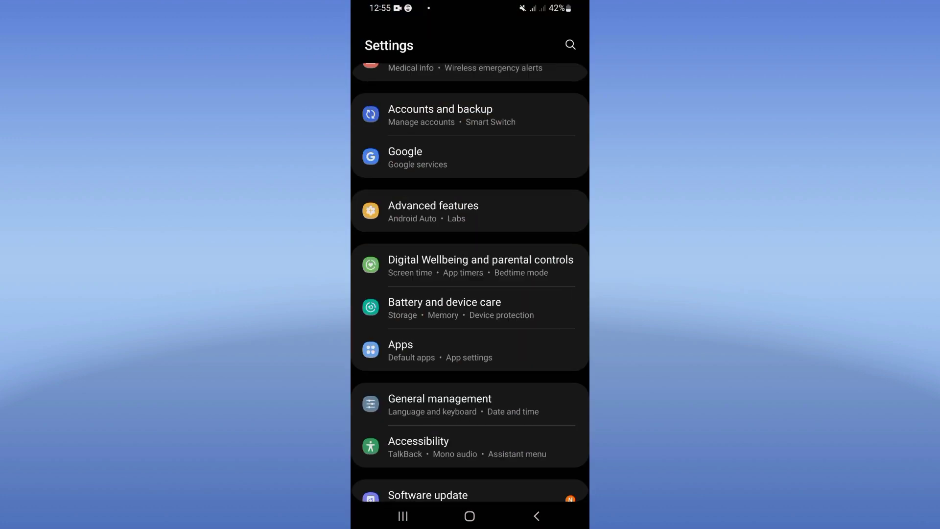
drag(470, 367, 470, 331)
click(412, 312)
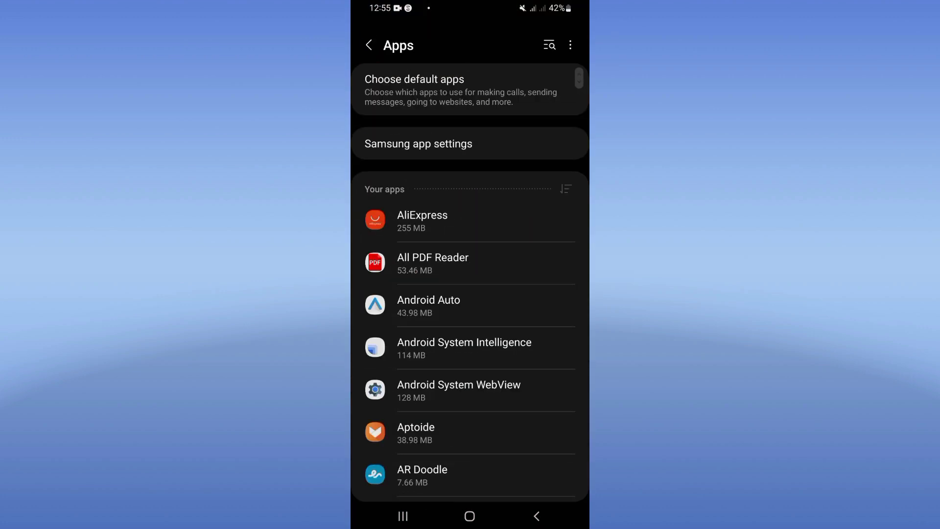
click(549, 45)
text(meet)
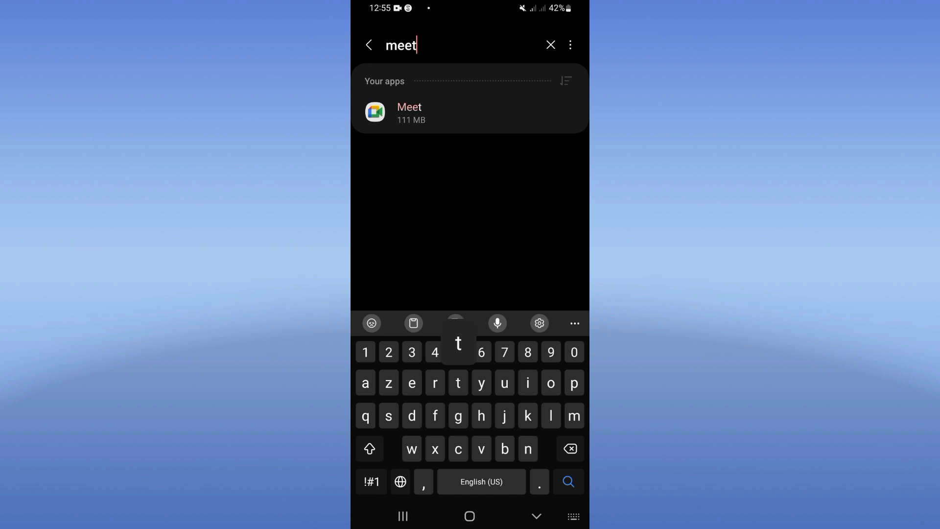
Open Meet's app info, clear its cache under Storage, and return to App info.
click(411, 112)
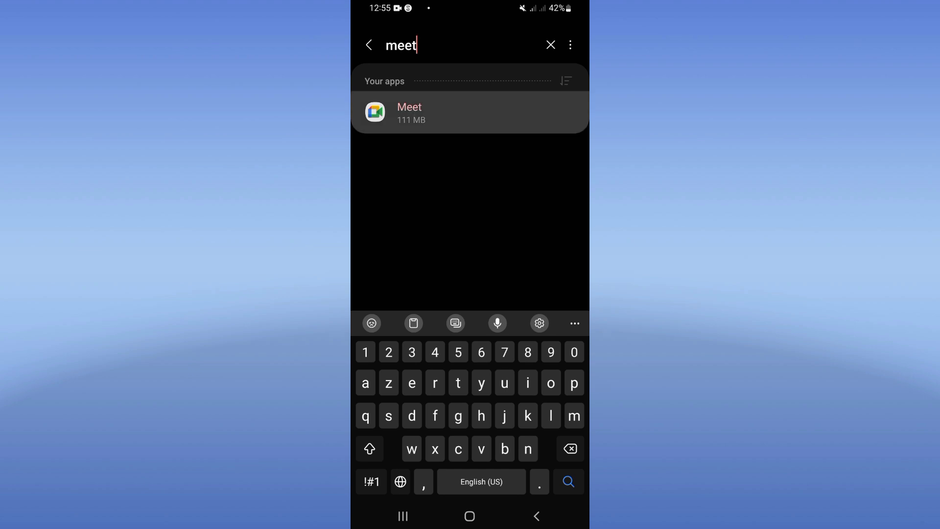
scroll(470, 264, down, 2)
scroll(470, 265, down, 4)
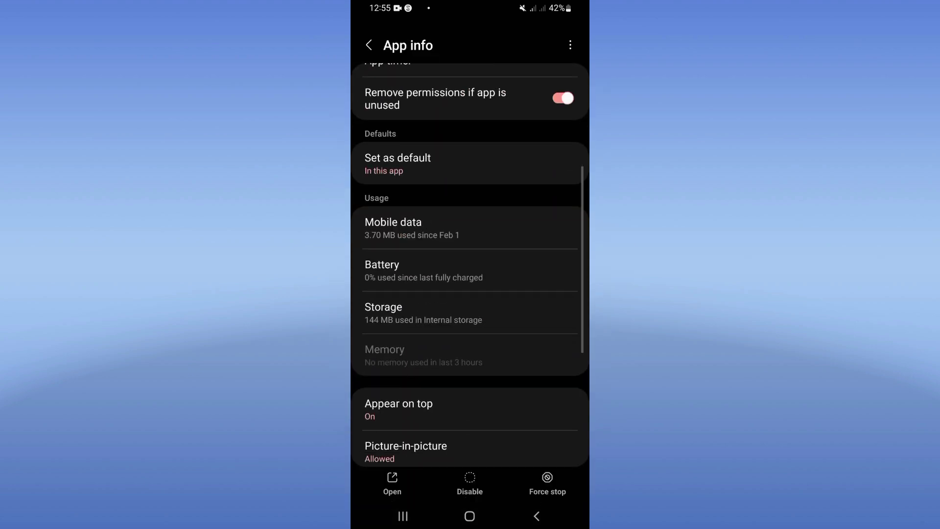
scroll(470, 265, down, 2)
click(397, 235)
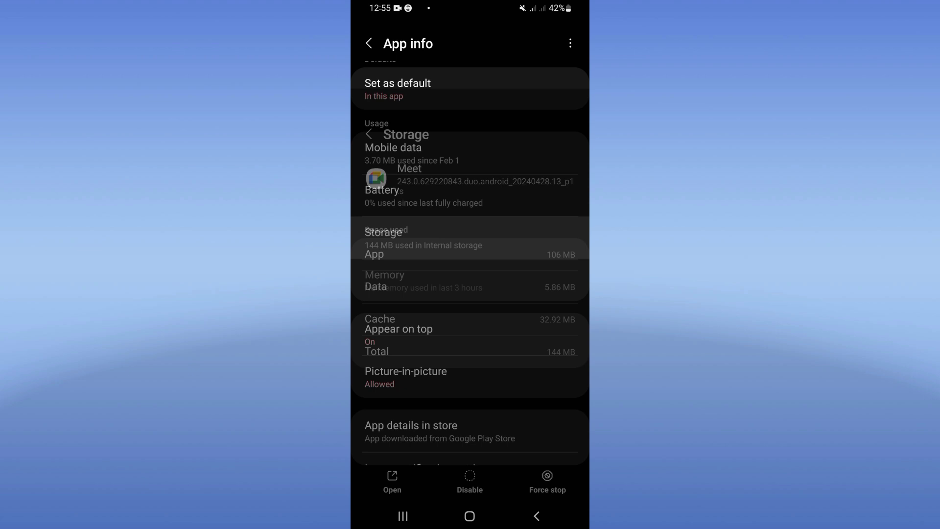
click(528, 485)
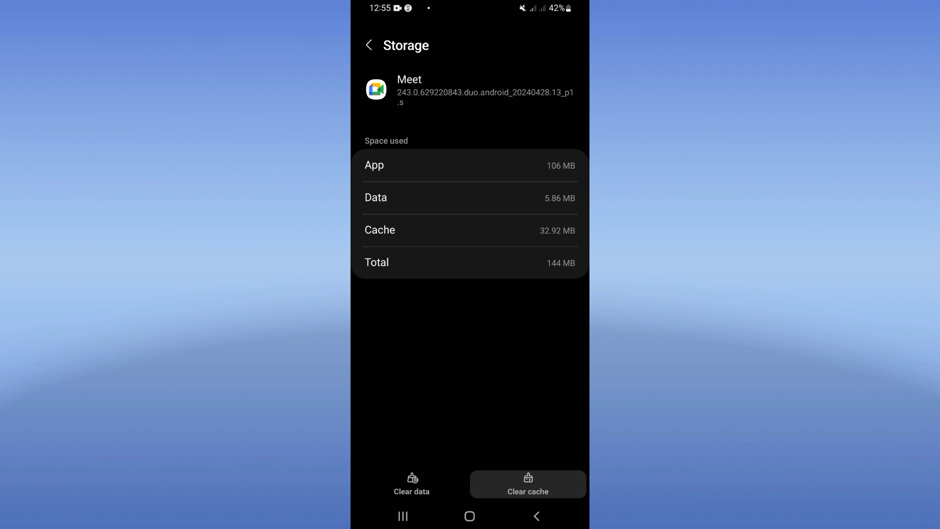
click(537, 515)
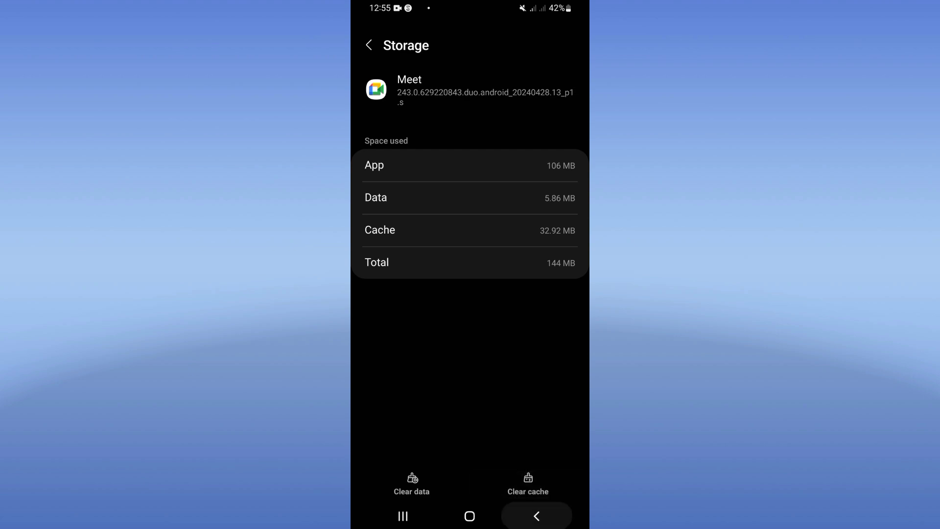
Force stop Meet, confirm with OK, and go to the home screen.
click(547, 485)
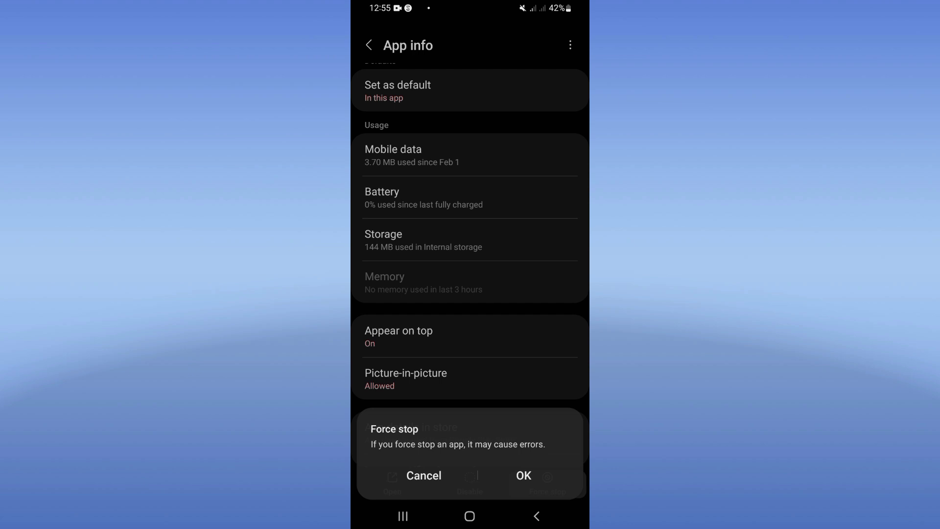
click(523, 467)
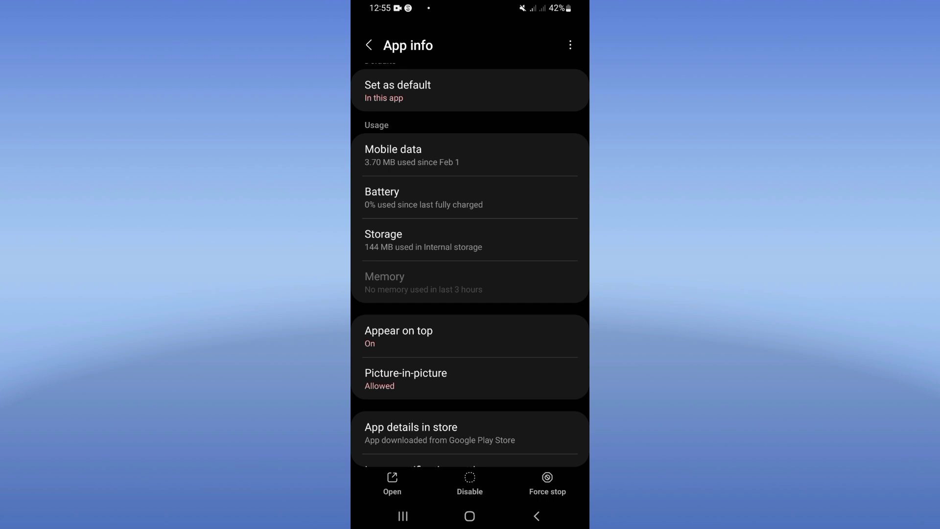
click(469, 516)
Return to the home page showing Meet, then bring up the power/restart menu and dismiss it.
drag(471, 404, 471, 185)
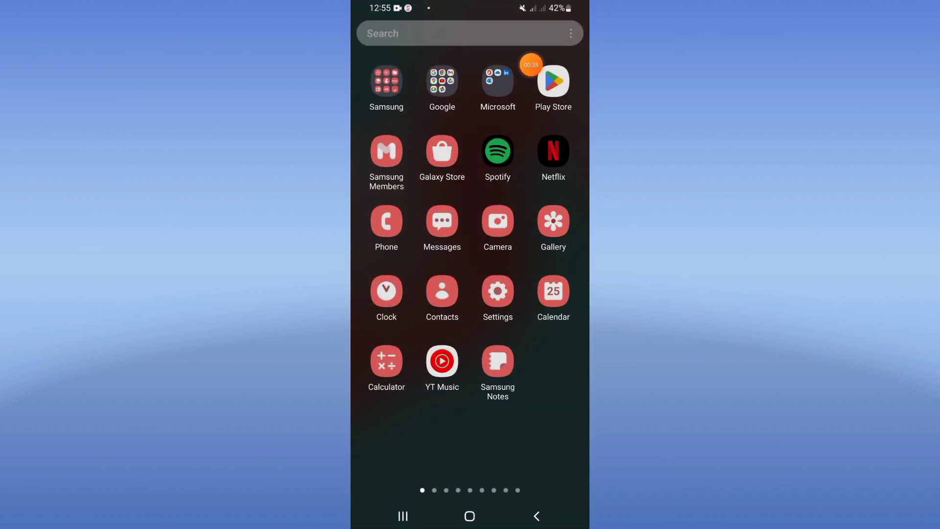
drag(531, 65, 529, 118)
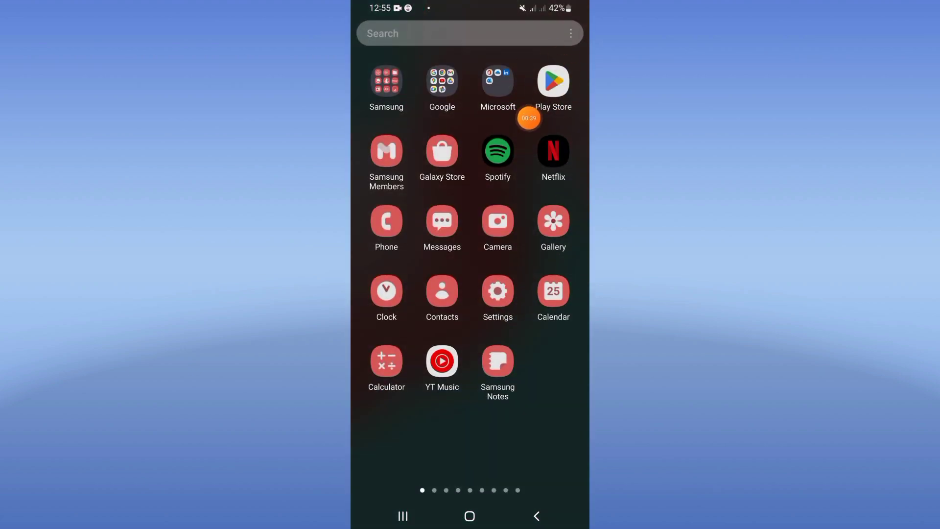
click(470, 515)
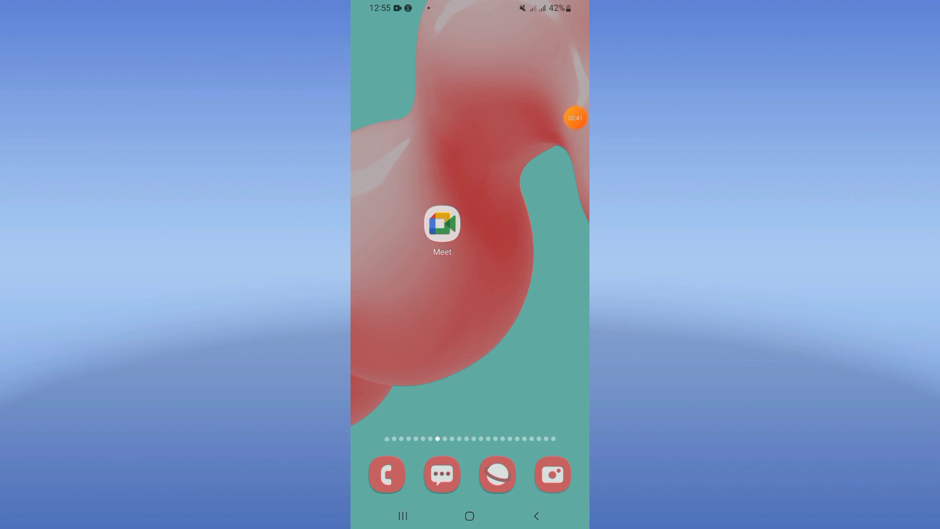
key(XF86PowerOff)
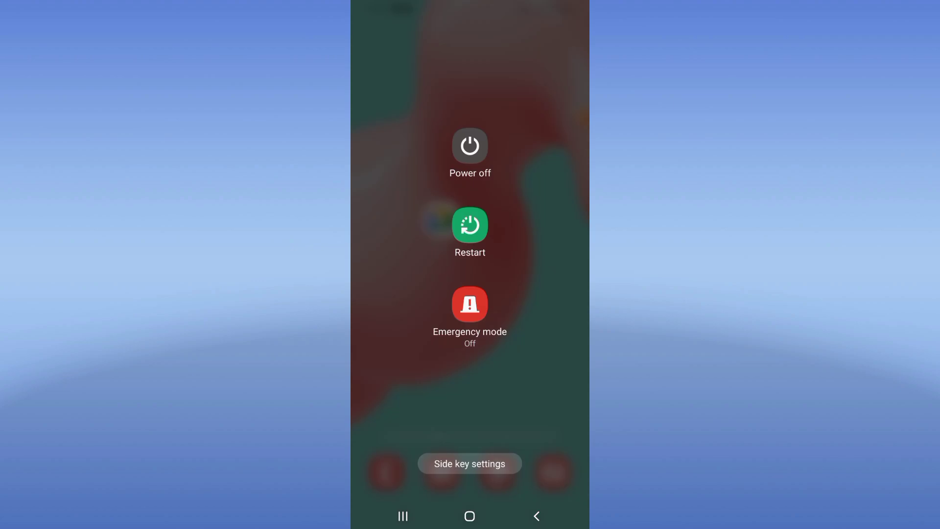
key(Escape)
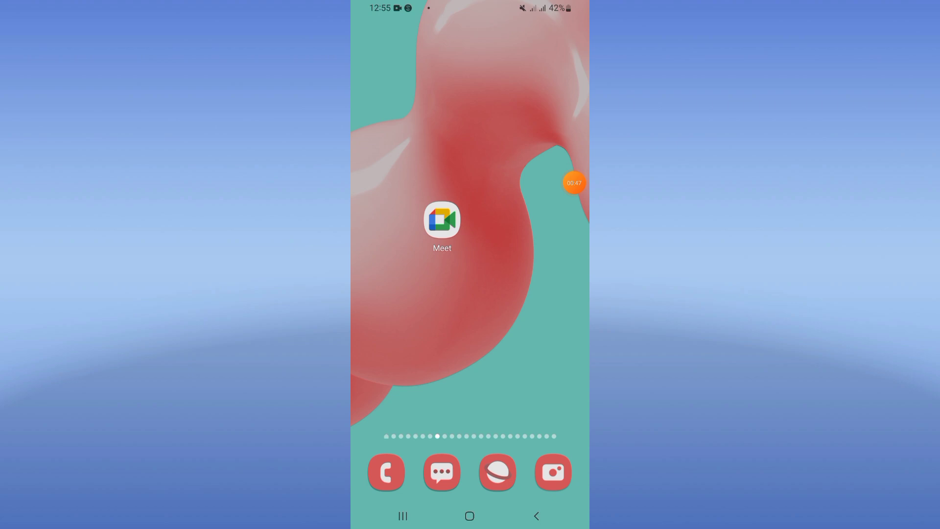